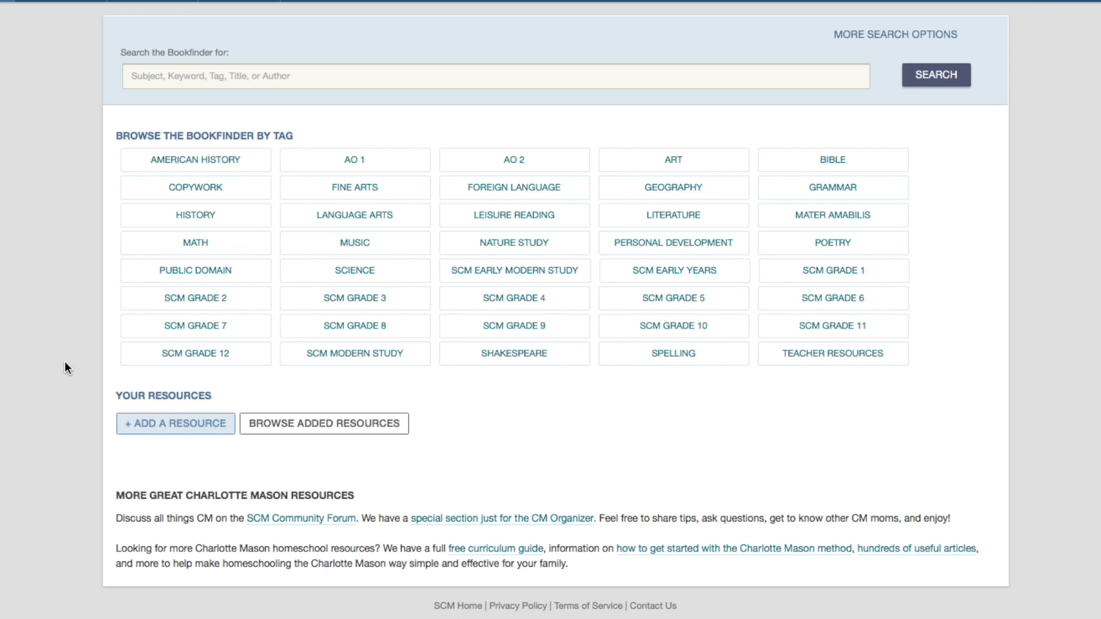
{"action": "left_click", "coordinate": [194, 423]}
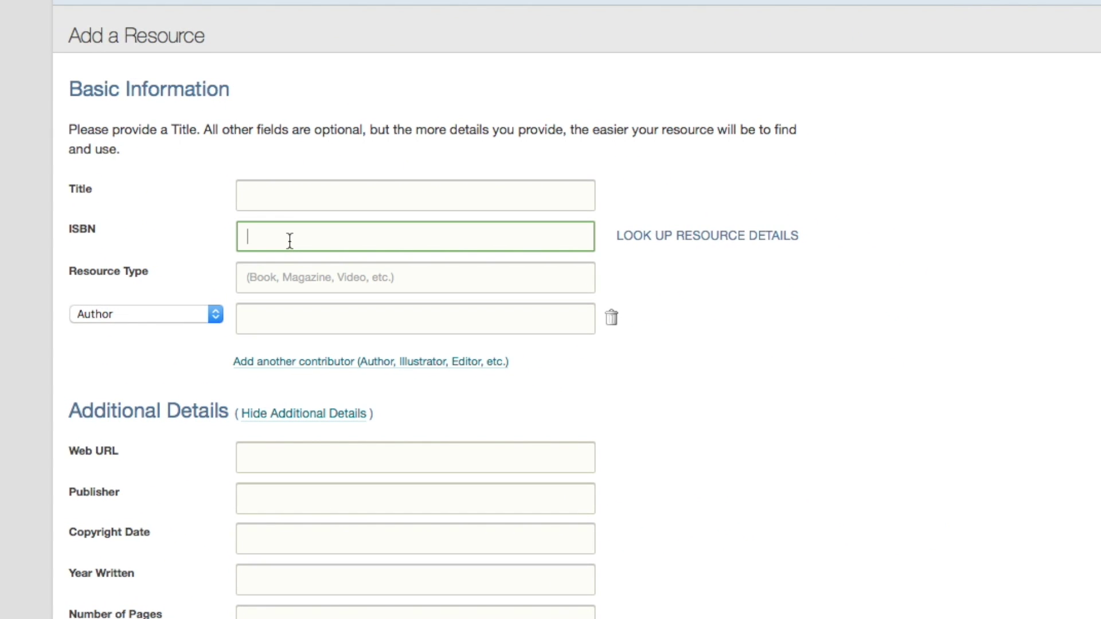
{"action": "type", "text": "1893103315"}
{"action": "left_click", "coordinate": [656, 236]}
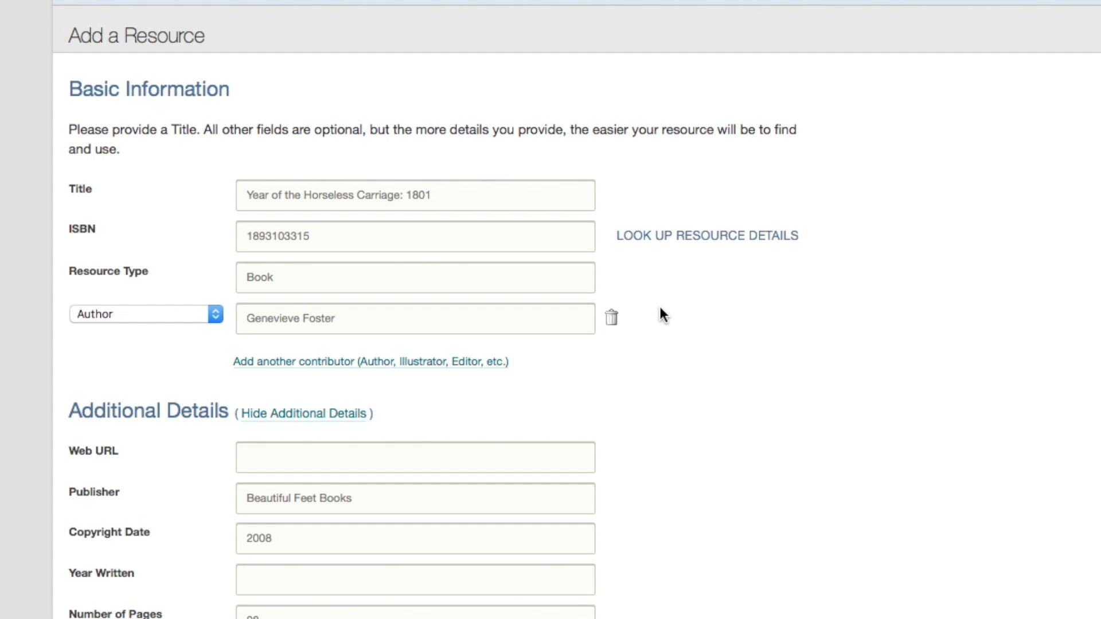
Enter 1975 as the Year Written under Additional Details.
{"action": "left_click", "coordinate": [309, 280]}
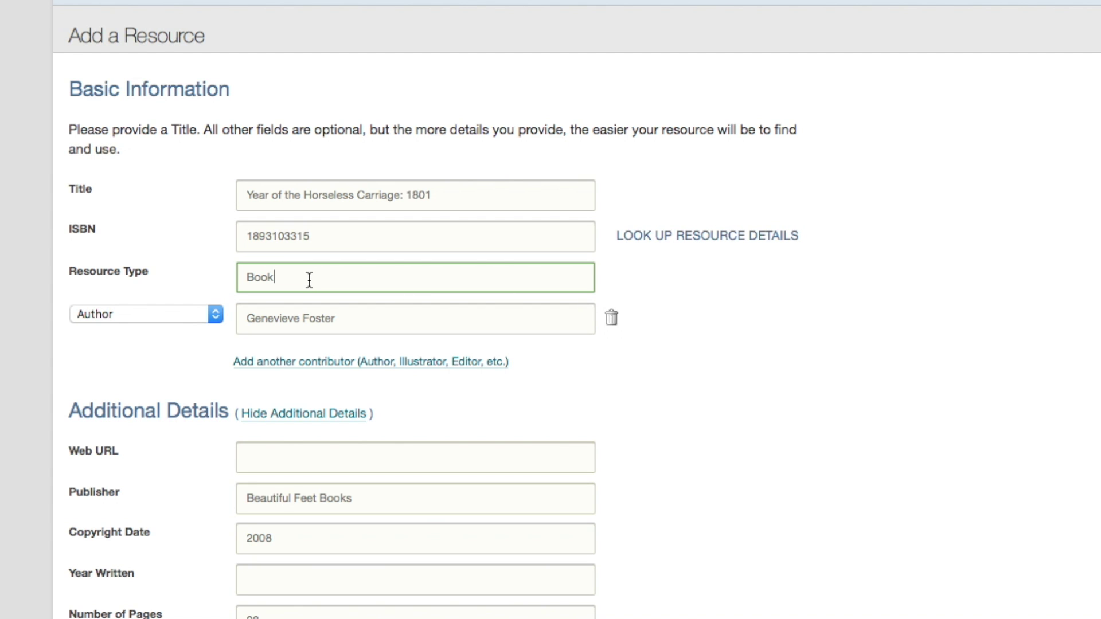
{"action": "scroll", "coordinate": [309, 280], "scroll_direction": "down", "scroll_amount": 6}
{"action": "left_click", "coordinate": [320, 122]}
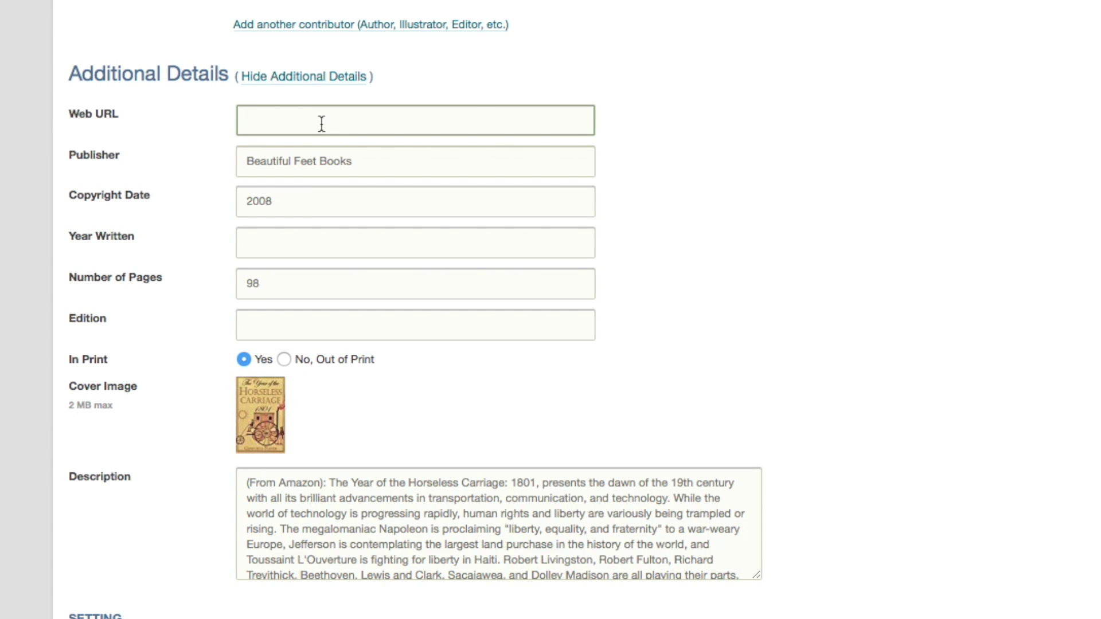
{"action": "scroll", "coordinate": [321, 124], "scroll_direction": "down", "scroll_amount": 3}
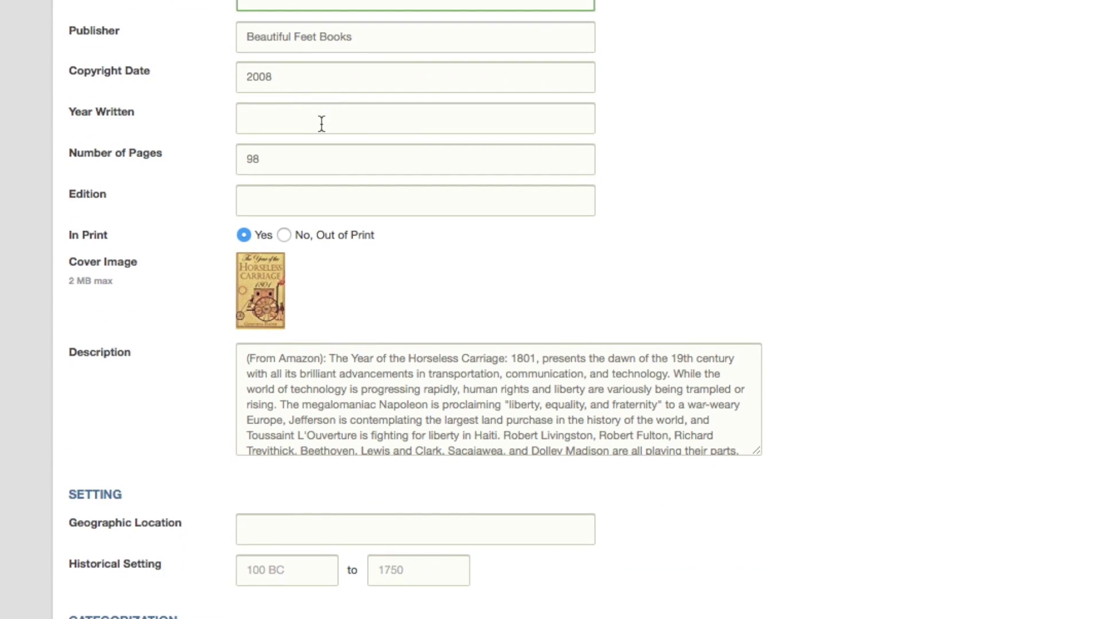
{"action": "left_click", "coordinate": [312, 123]}
{"action": "type", "text": "197"}
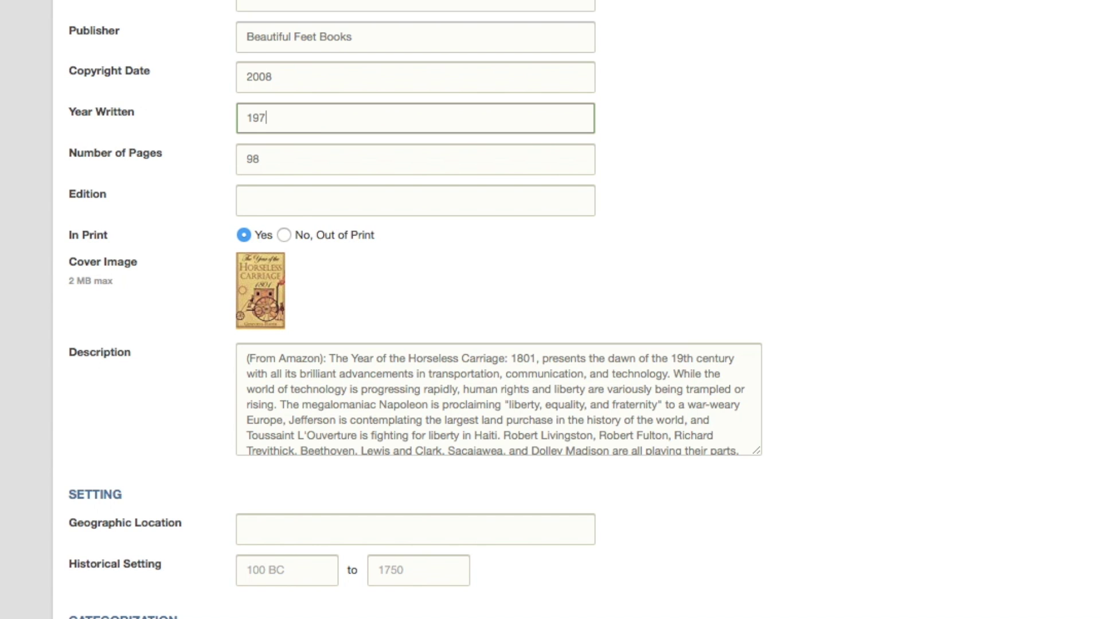
{"action": "type", "text": "5"}
{"action": "left_click", "coordinate": [291, 201]}
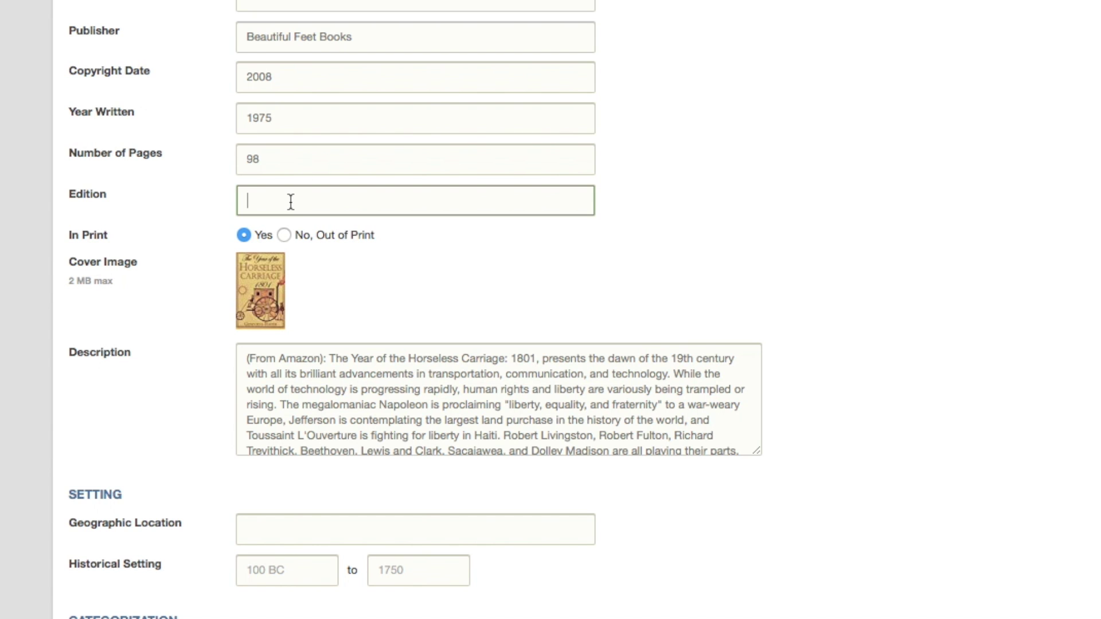
{"action": "scroll", "coordinate": [291, 202], "scroll_direction": "down", "scroll_amount": 5}
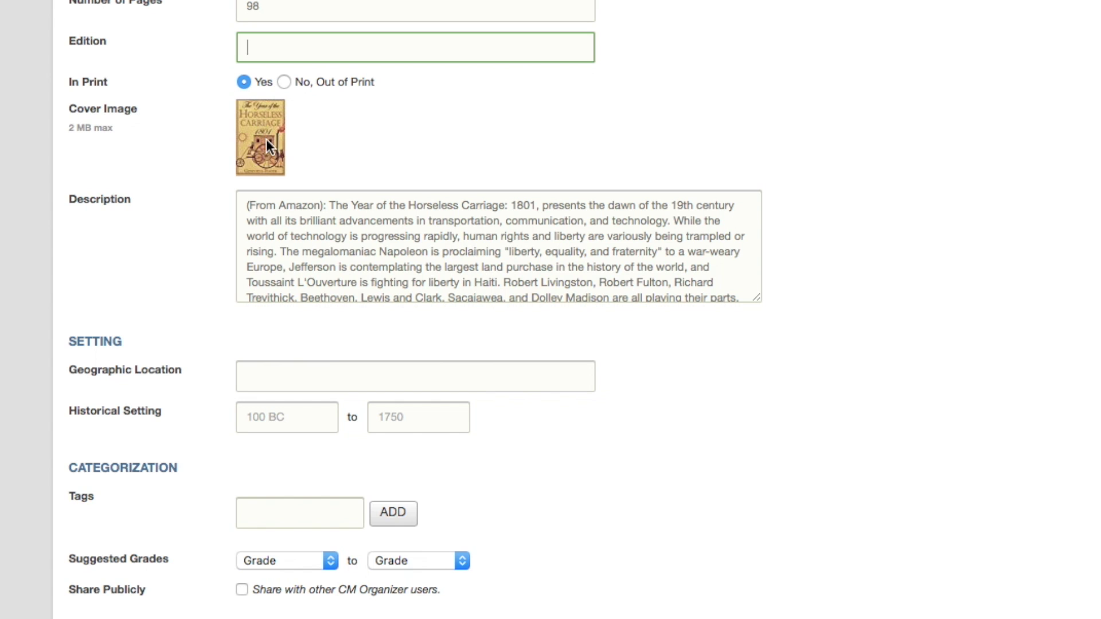
{"action": "left_click", "coordinate": [245, 205]}
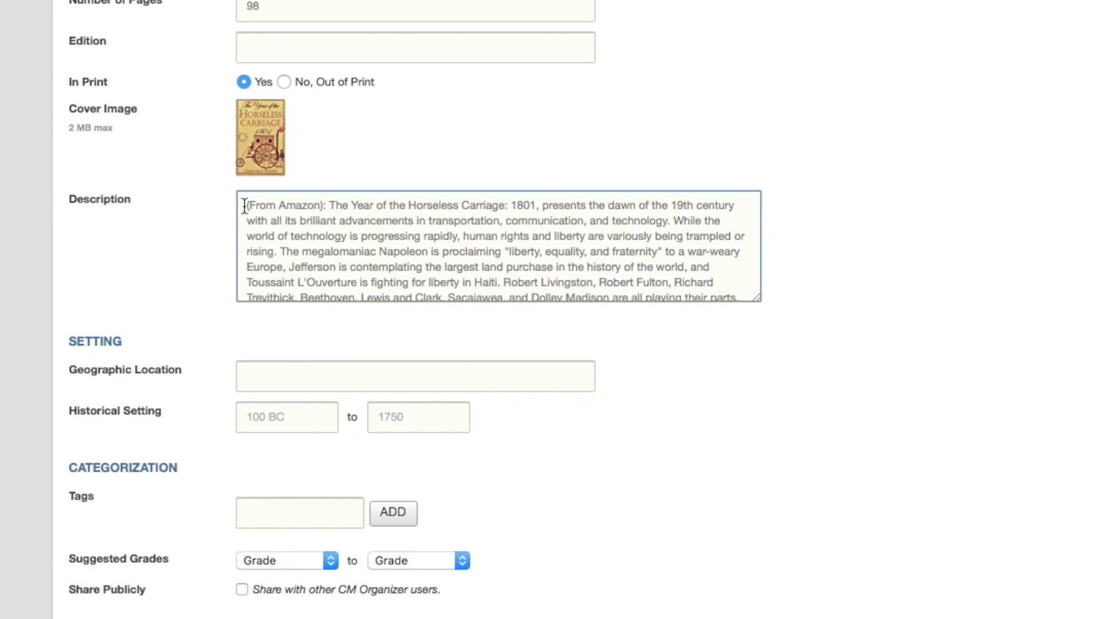
Begin the description with "A shorter book than most of Foster's.".
{"action": "type", "text": "A shorter book "}
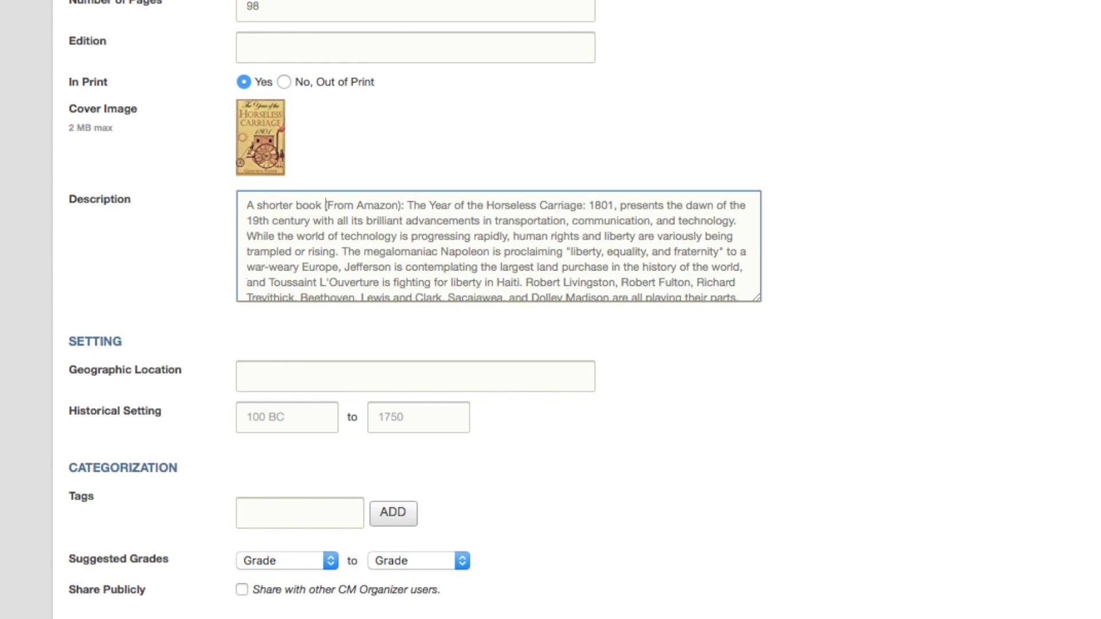
{"action": "type", "text": "than most of Foster"}
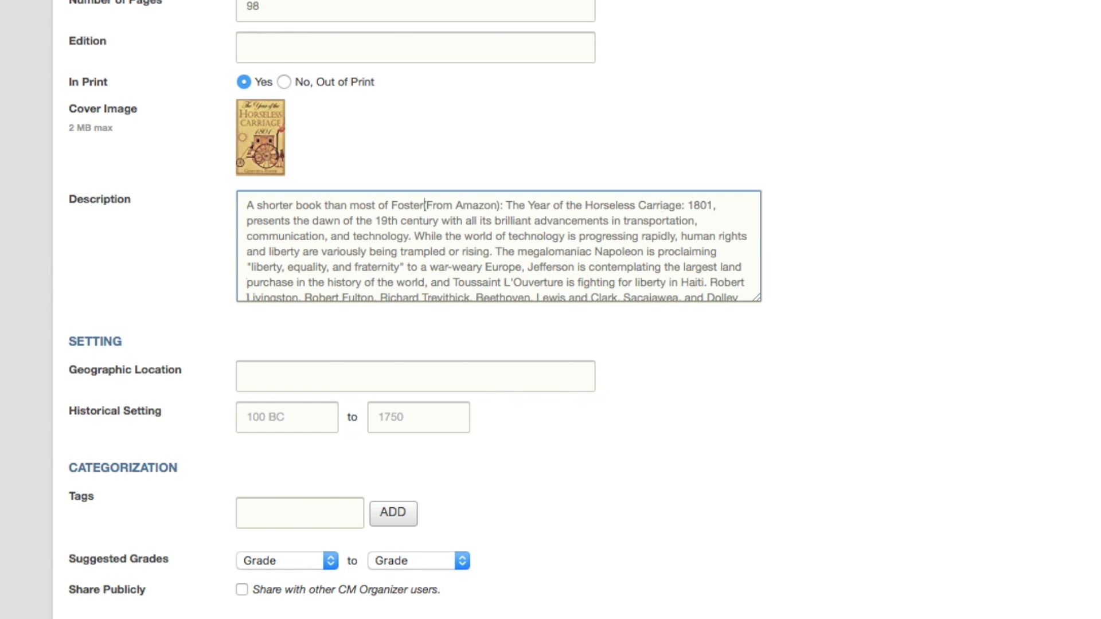
{"action": "type", "text": "'s."}
{"action": "scroll", "coordinate": [331, 212], "scroll_direction": "down", "scroll_amount": 3}
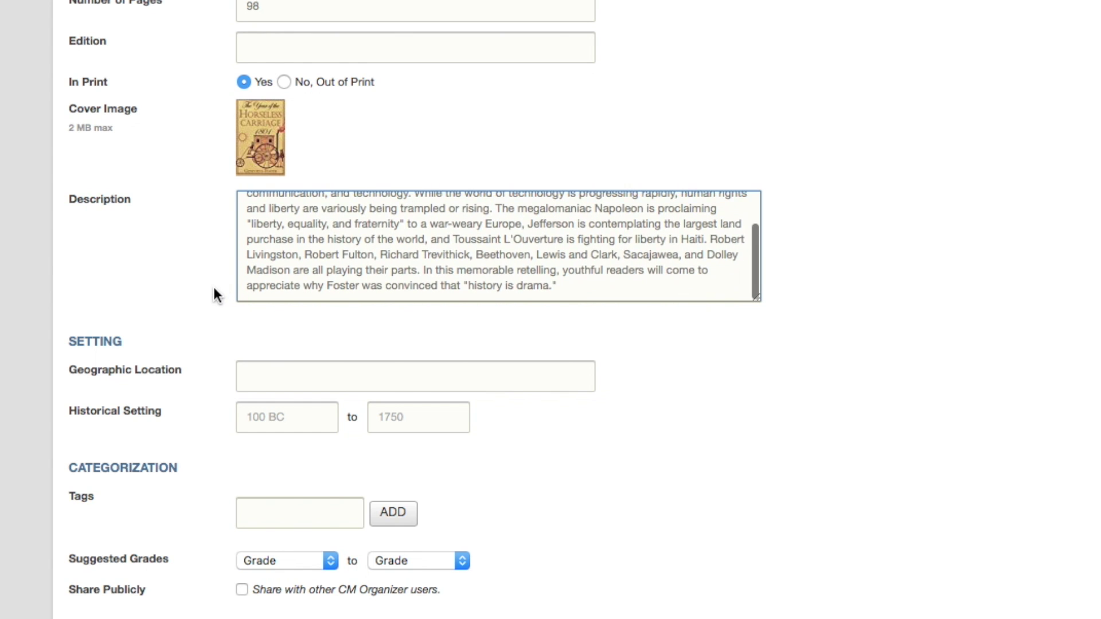
{"action": "scroll", "coordinate": [212, 284], "scroll_direction": "down", "scroll_amount": 3}
Set Geographic Location to England, America, France, Haiti, Russia and Historical Setting to 1801–1814.
{"action": "left_click", "coordinate": [263, 205]}
{"action": "type", "text": "E"}
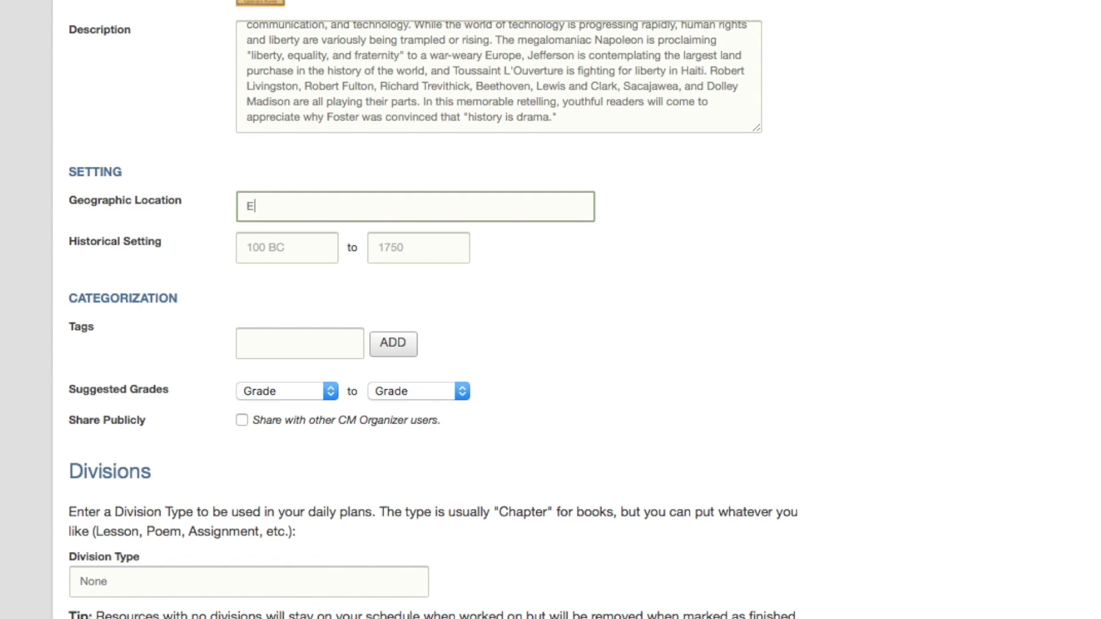
{"action": "type", "text": "ngland, America, France, Hait"}
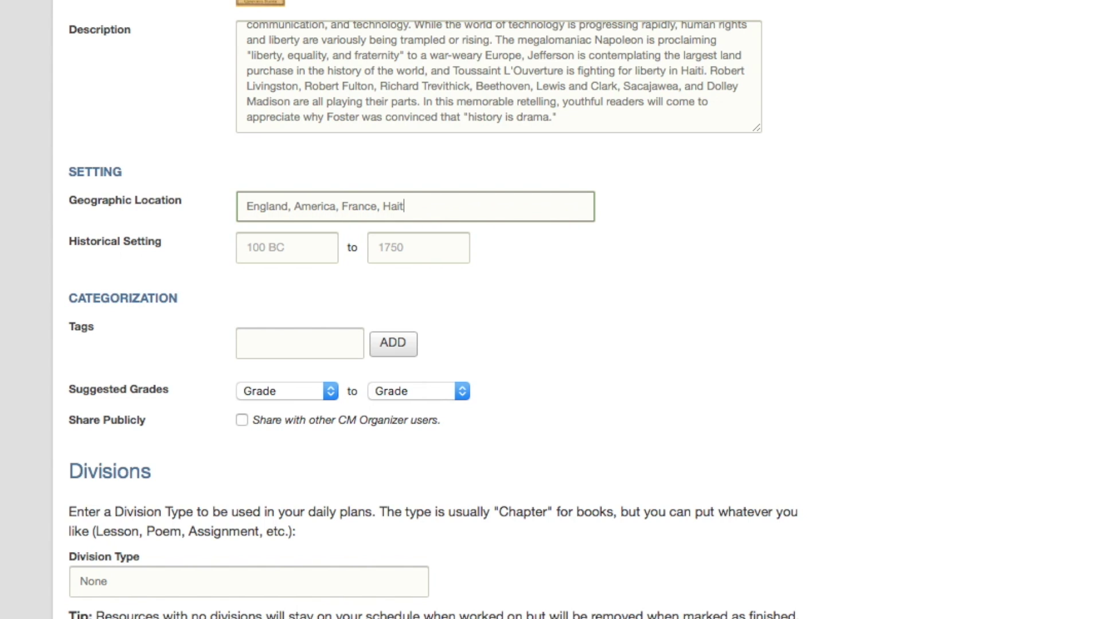
{"action": "type", "text": "i, Russia"}
{"action": "key", "text": "Tab"}
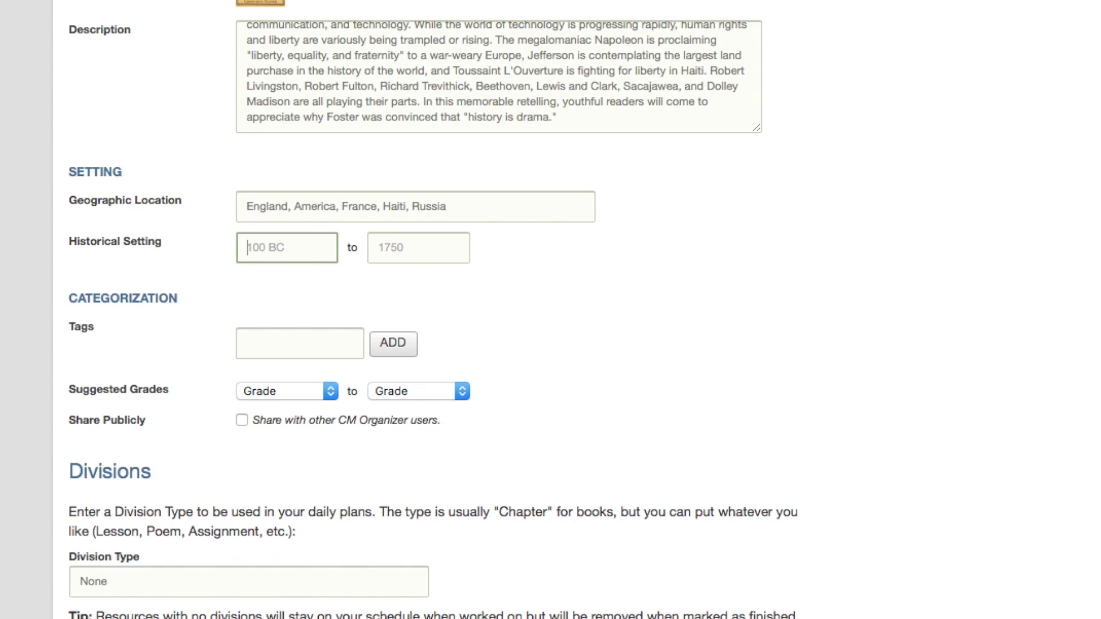
{"action": "type", "text": "1801"}
{"action": "key", "text": "Tab"}
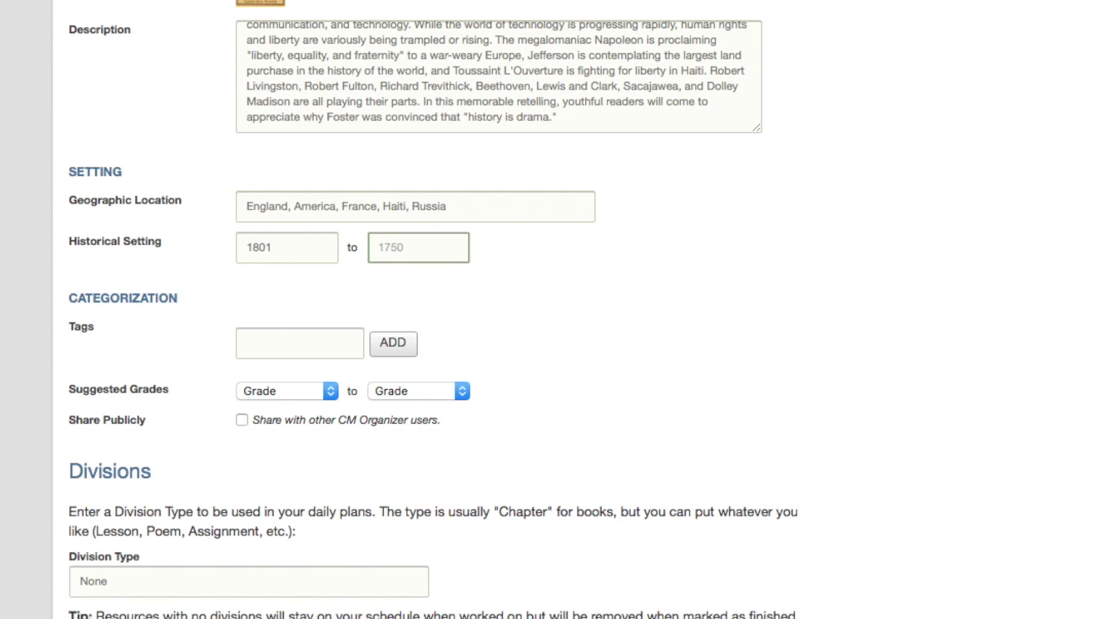
{"action": "type", "text": "1814"}
{"action": "left_click", "coordinate": [285, 334]}
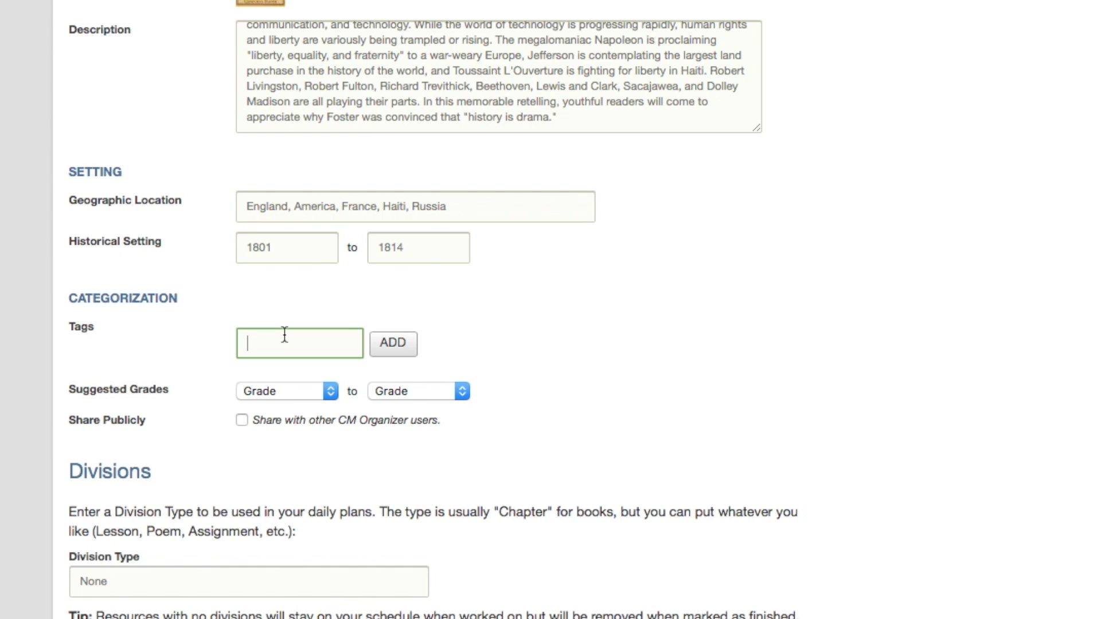
Add the tags 'world history' and 'transportation'.
{"action": "type", "text": "world history"}
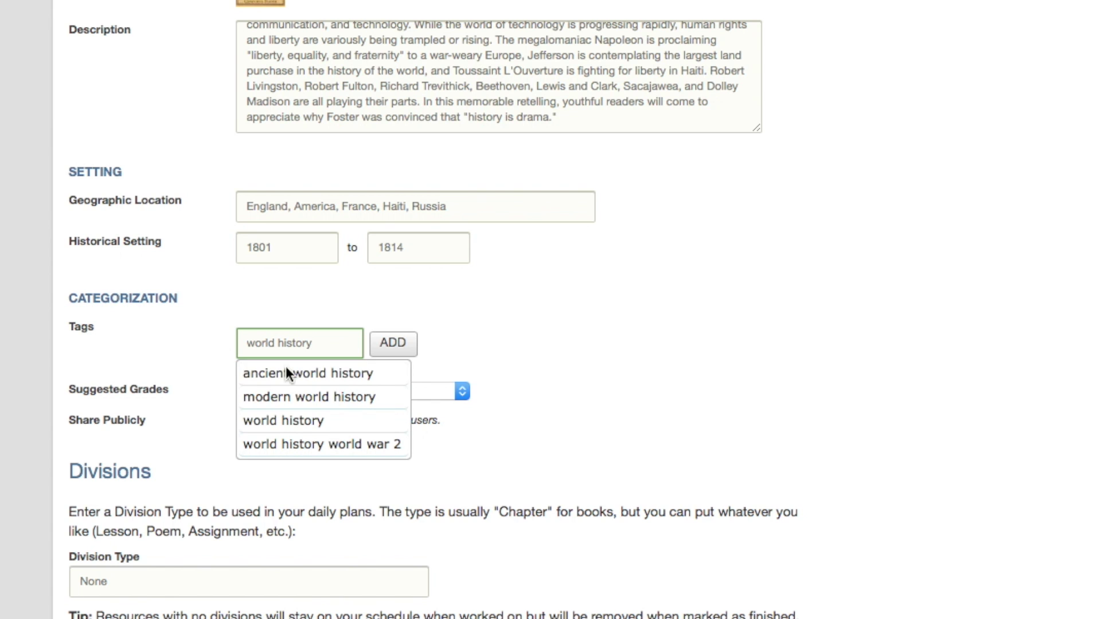
{"action": "left_click", "coordinate": [280, 420]}
{"action": "left_click", "coordinate": [392, 344]}
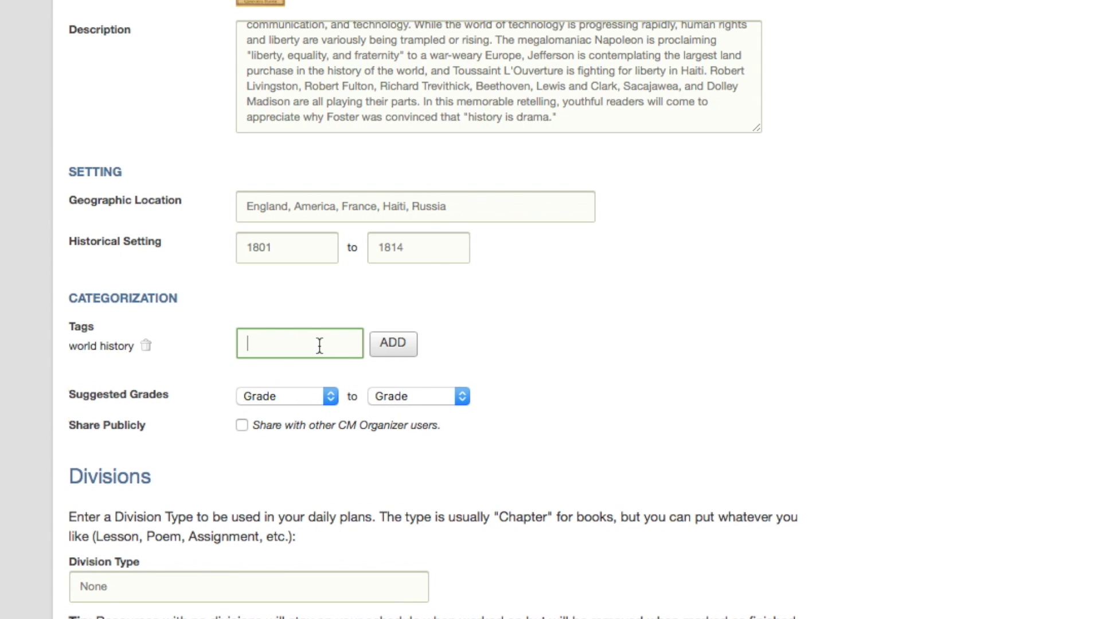
{"action": "type", "text": "transportation"}
{"action": "left_click", "coordinate": [393, 345]}
Set the suggested grades to run from 4th to 12th.
{"action": "scroll", "coordinate": [341, 393], "scroll_direction": "down", "scroll_amount": 1}
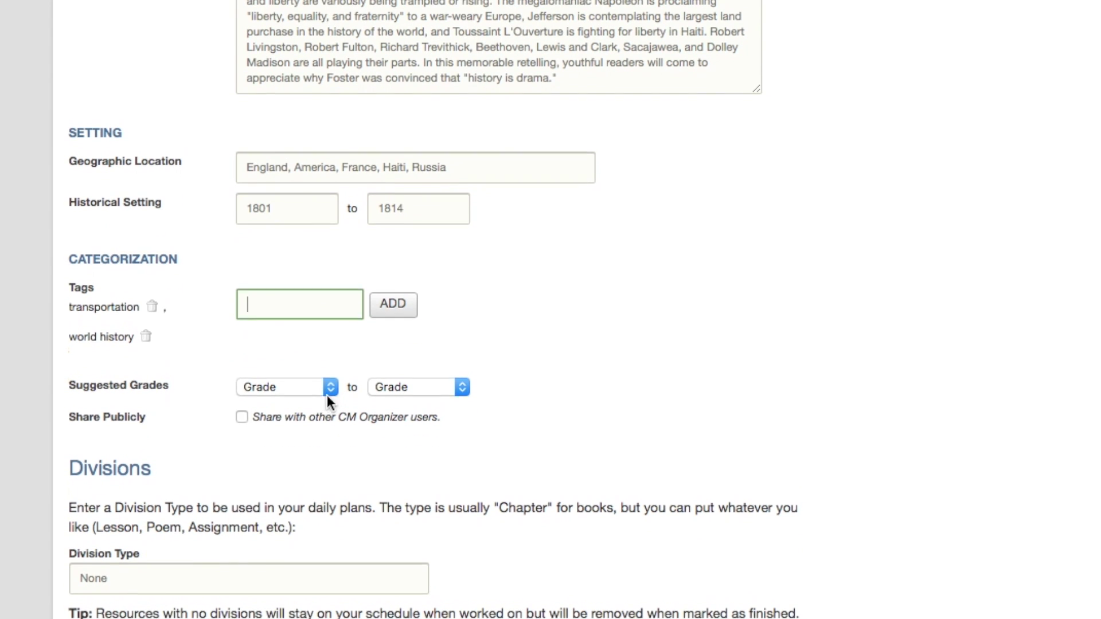
{"action": "left_click", "coordinate": [327, 394]}
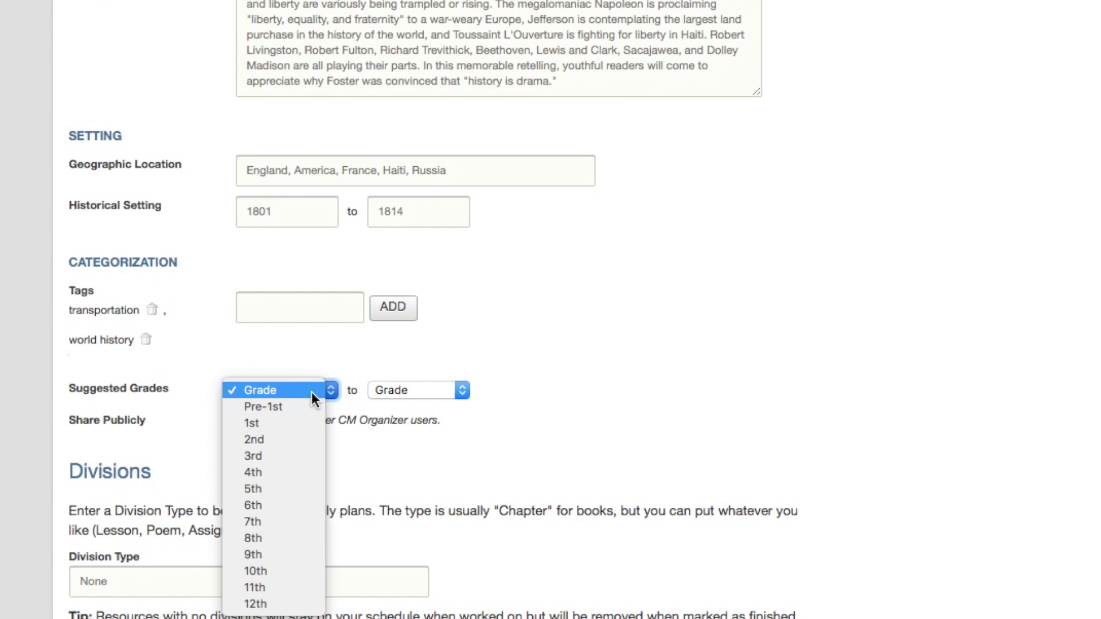
{"action": "left_click", "coordinate": [291, 472]}
{"action": "left_click", "coordinate": [422, 392]}
{"action": "left_click", "coordinate": [405, 604]}
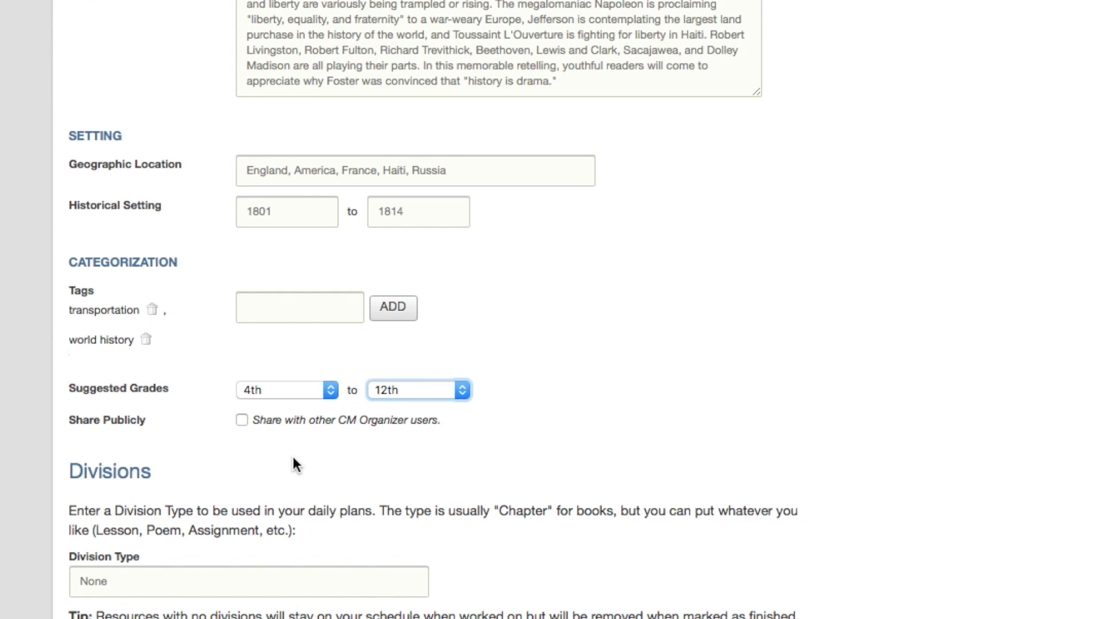
{"action": "left_click", "coordinate": [242, 421]}
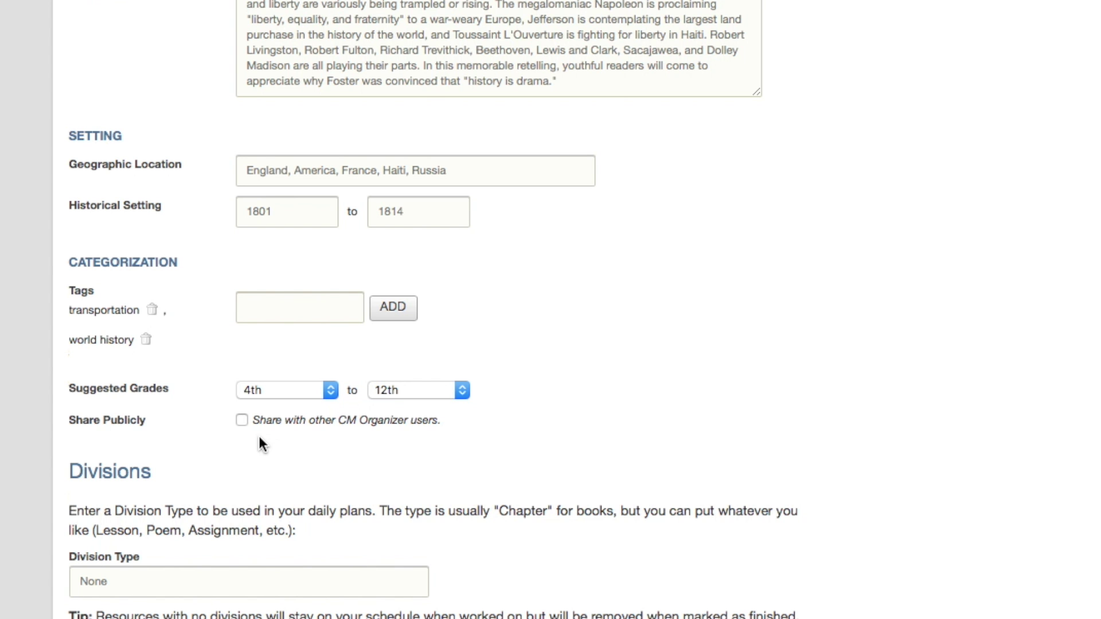
Set Division Type to Part and add 2 more divisions, giving three numbered Part rows.
{"action": "scroll", "coordinate": [259, 402], "scroll_direction": "down", "scroll_amount": 5}
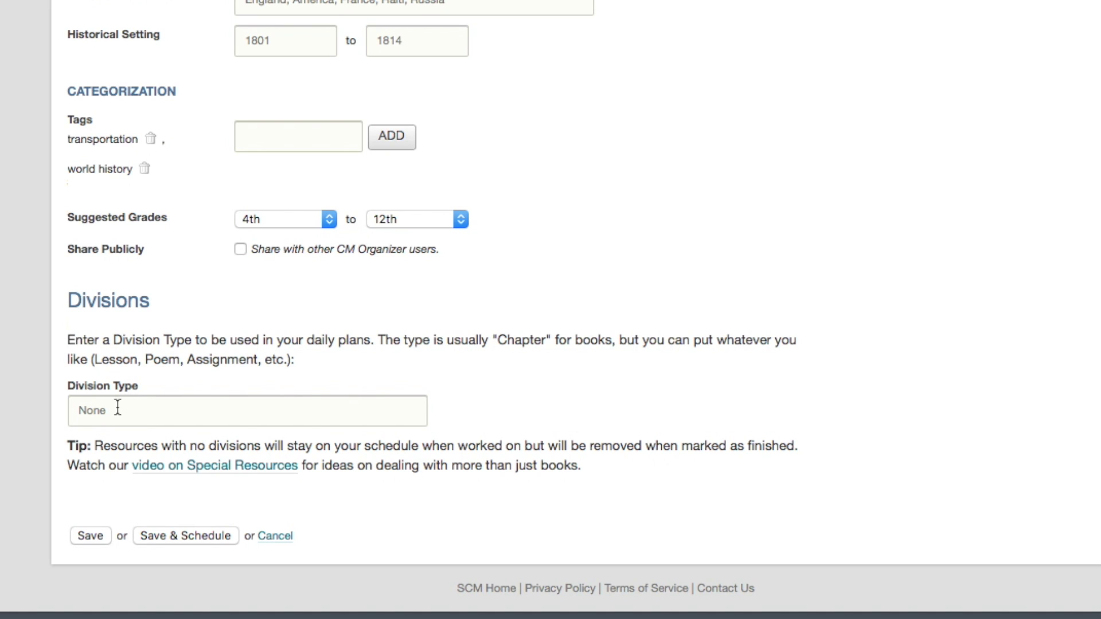
{"action": "left_click", "coordinate": [117, 408]}
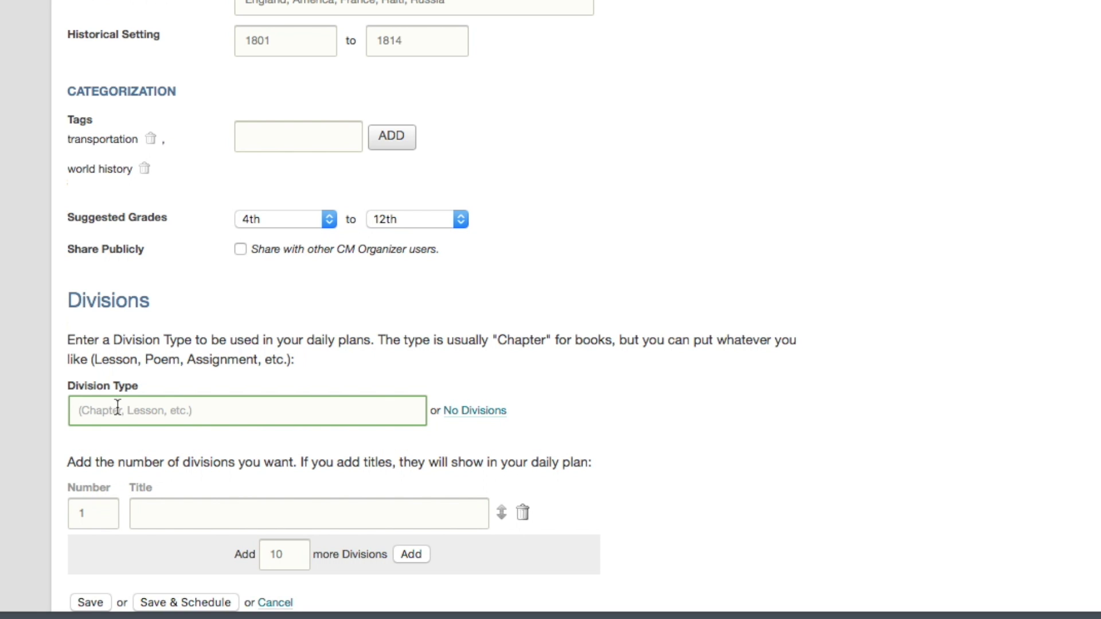
{"action": "type", "text": "Part"}
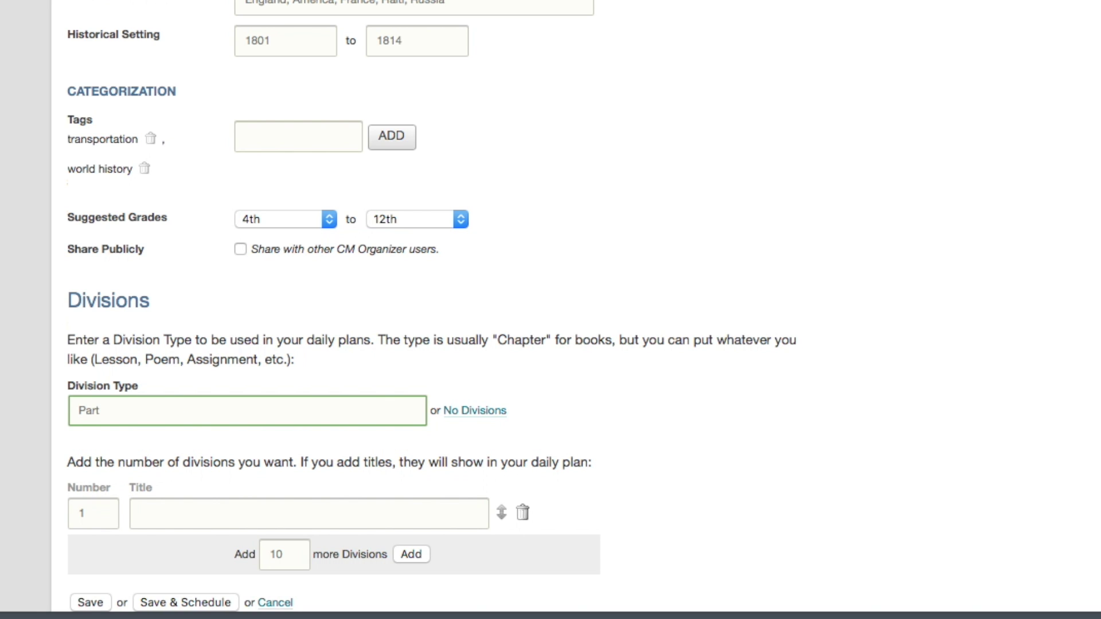
{"action": "scroll", "coordinate": [446, 370], "scroll_direction": "down", "scroll_amount": 2}
{"action": "left_click", "coordinate": [218, 445]}
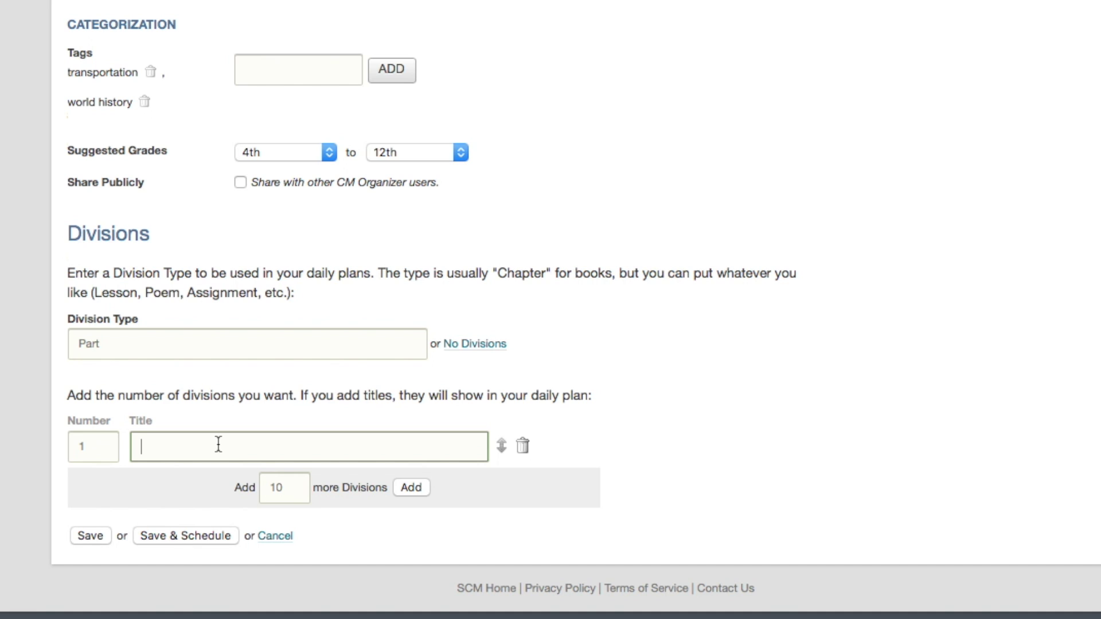
{"action": "key", "text": "Tab"}
{"action": "type", "text": "2"}
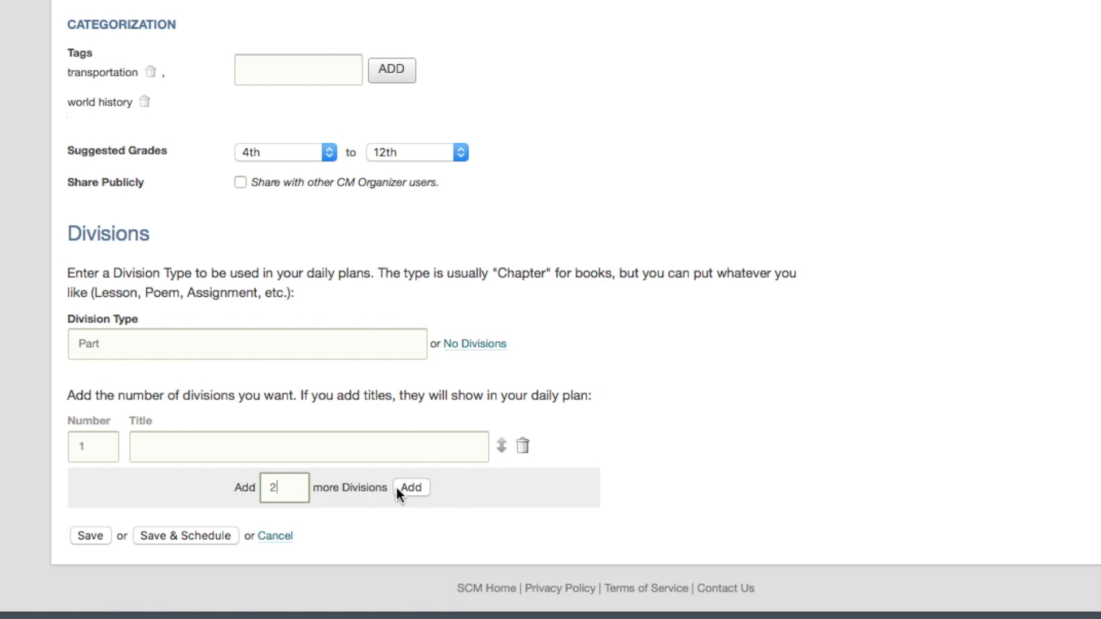
{"action": "left_click", "coordinate": [412, 487]}
{"action": "scroll", "coordinate": [395, 436], "scroll_direction": "down", "scroll_amount": 2}
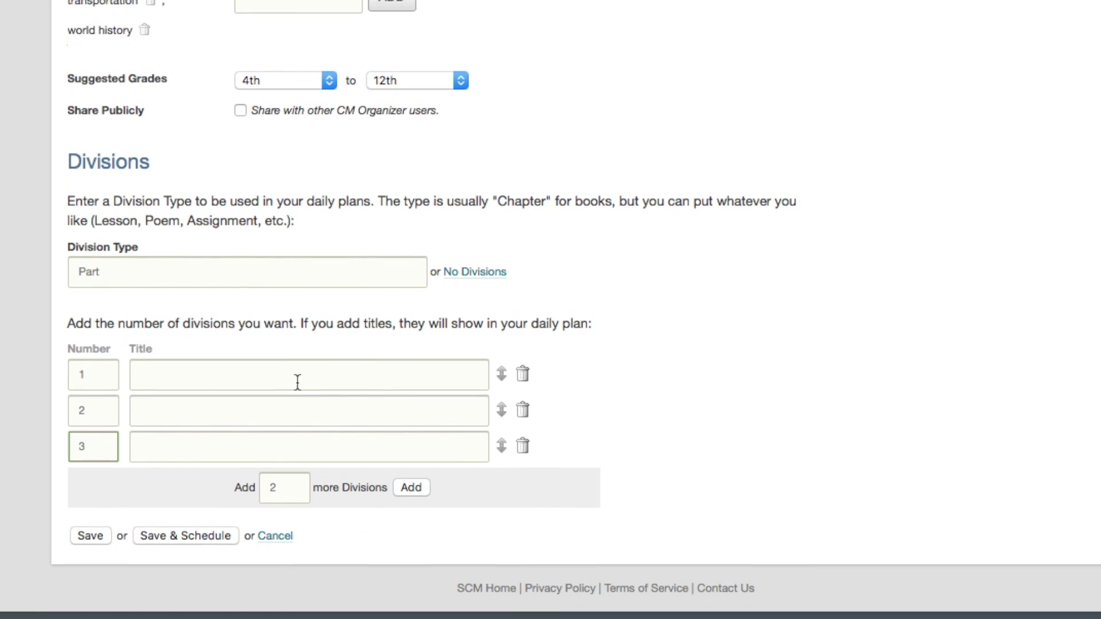